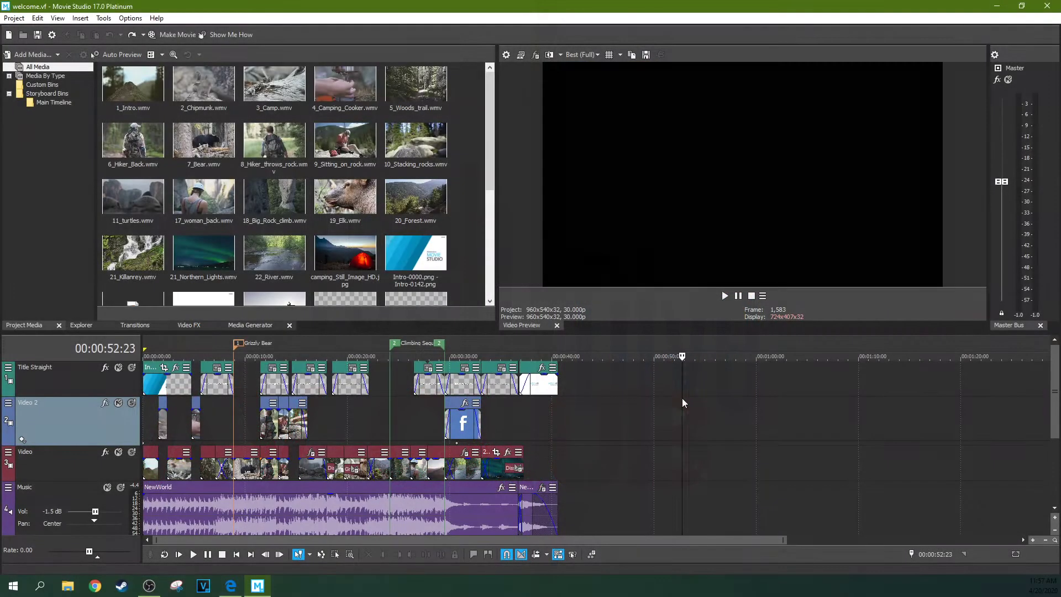
Scrub the welcome project back to the Movie Studio title frame, then to the elk shot
drag(681, 399, 544, 418)
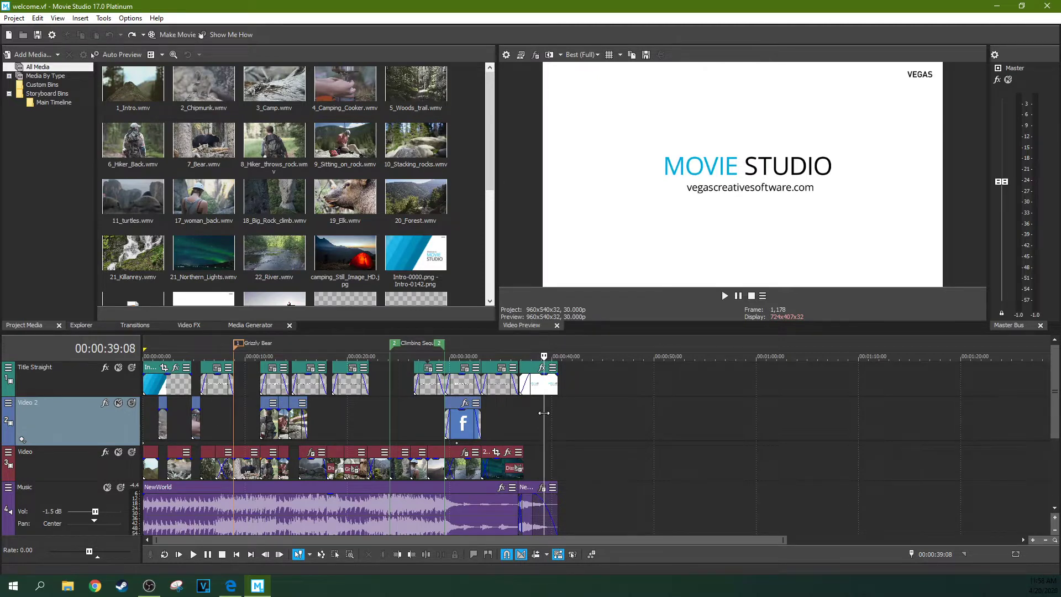
click(367, 392)
click(356, 418)
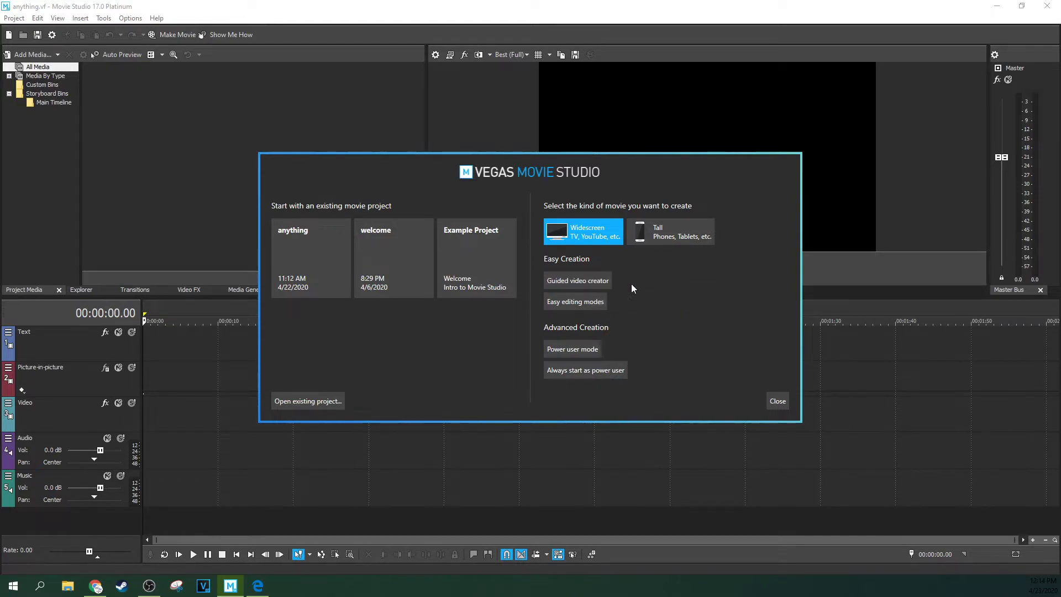
Start a Guided video creator movie and move clip C0245.MP4 after C0184.MP4
click(595, 277)
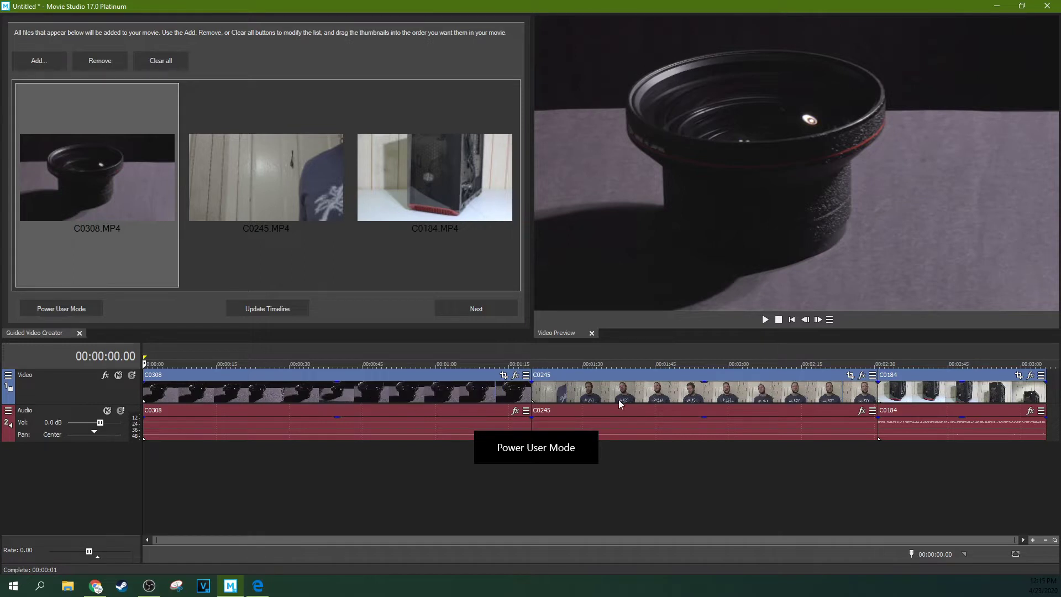
drag(266, 177, 414, 180)
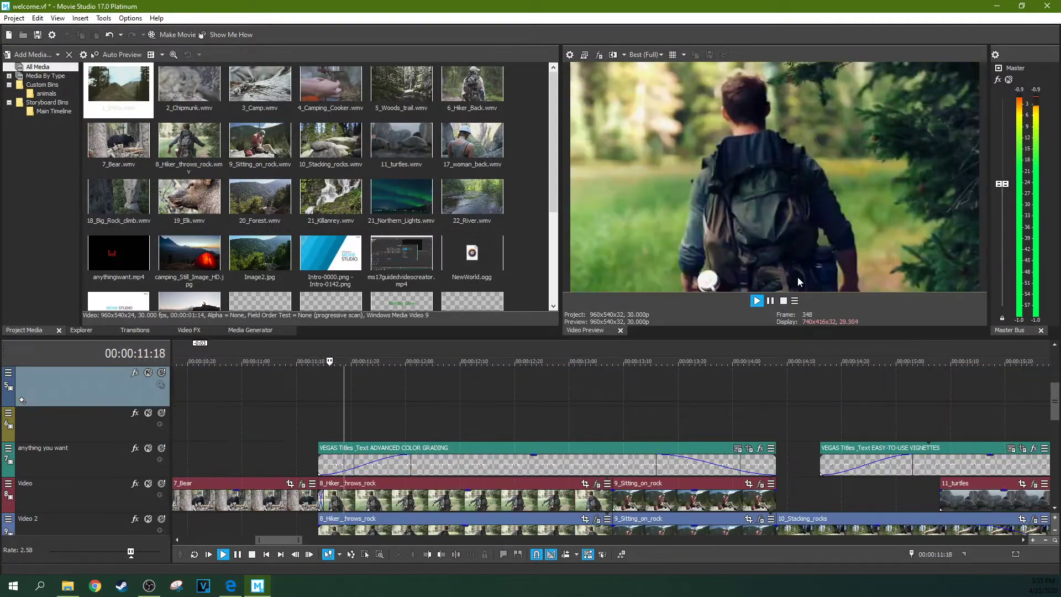
Stop playback, shuttle the hiking clips in reverse at -0.80, then pick Broadcast Colors
key(k)
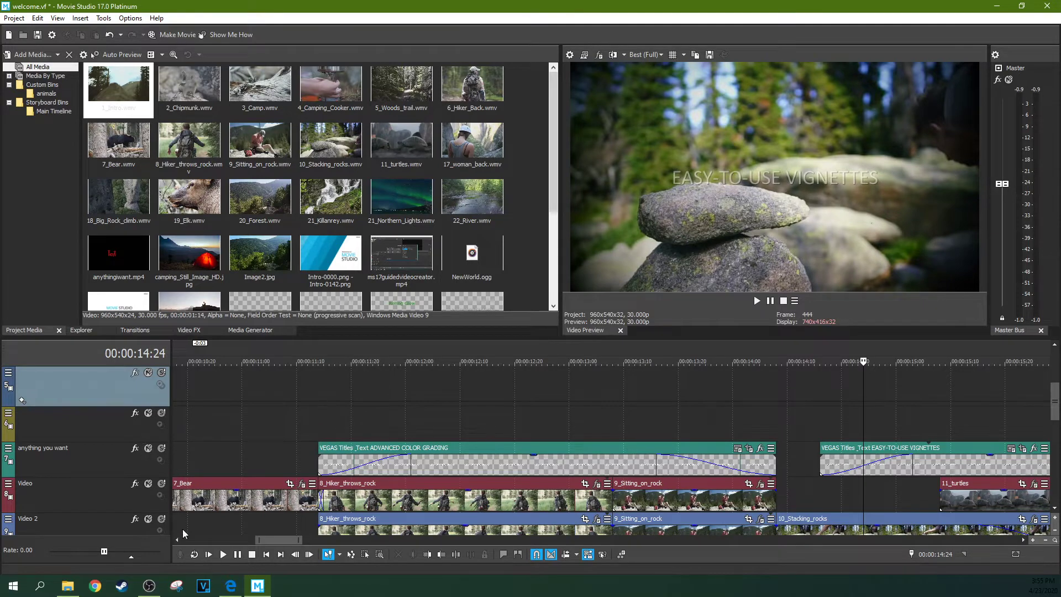
mouse_move(133, 561)
drag(102, 552, 92, 553)
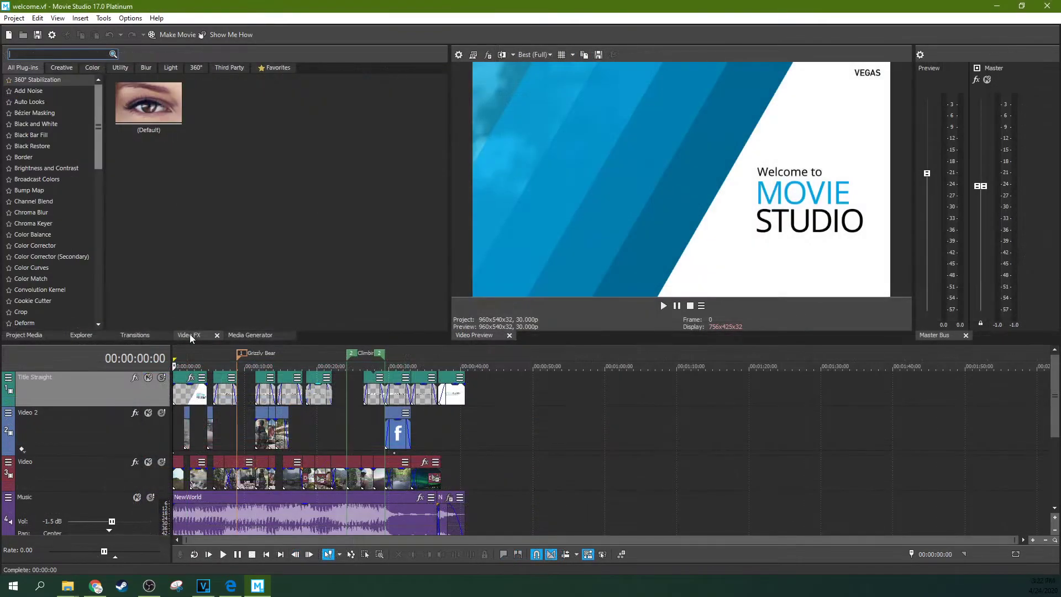
click(61, 180)
Browse Project Media and Explorer, then the 3D, reveal and wipe transition categories
click(35, 337)
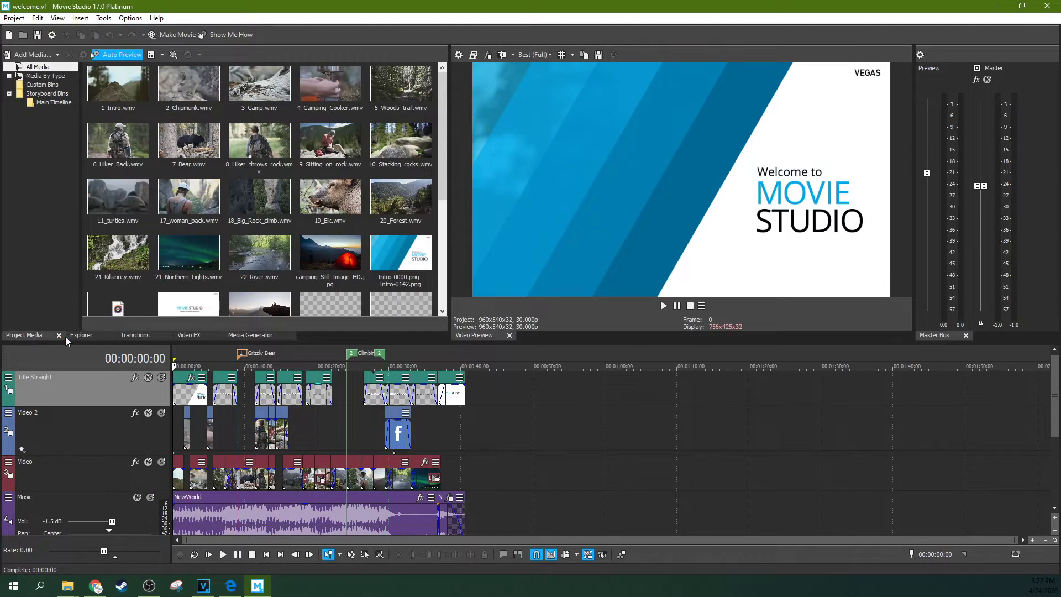
click(92, 336)
click(134, 337)
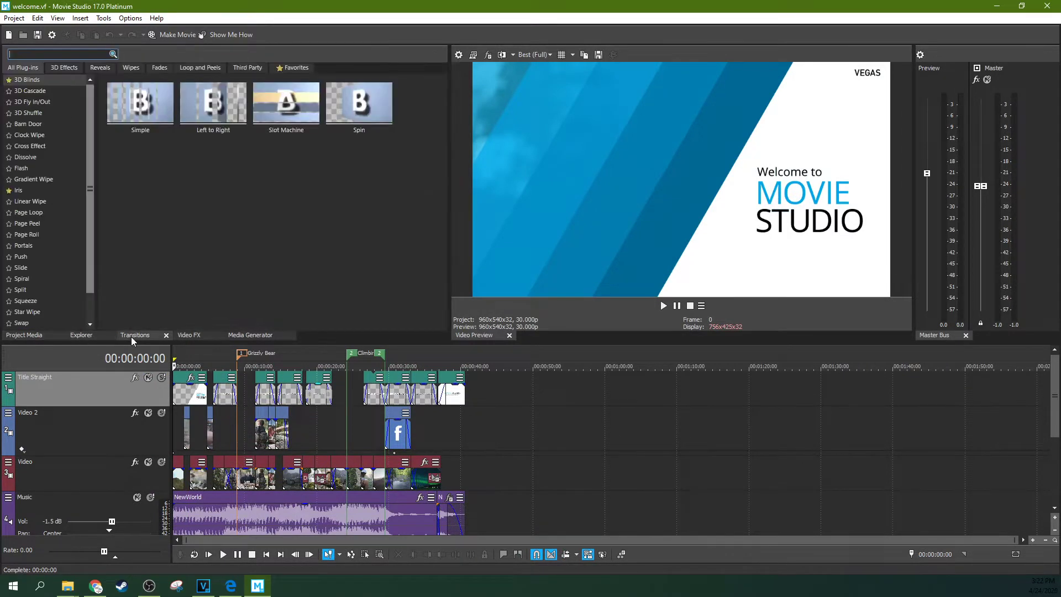
click(78, 68)
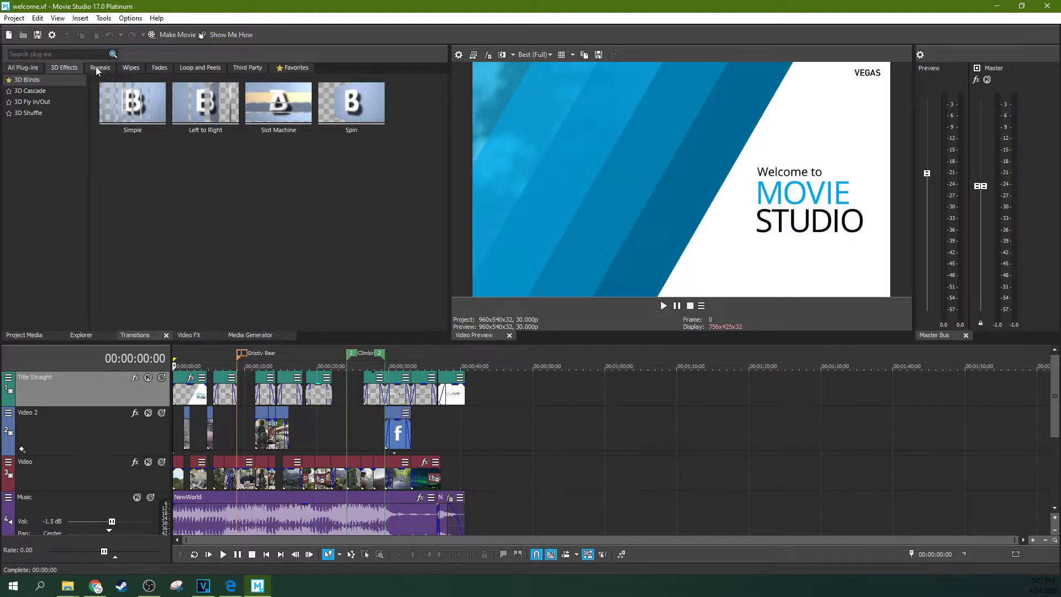
click(131, 69)
click(133, 72)
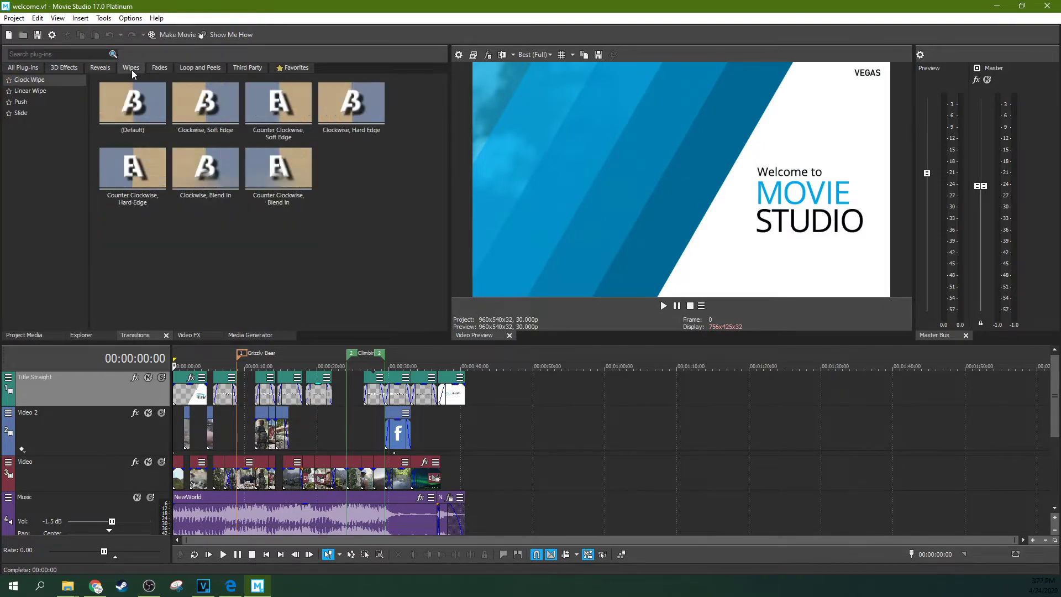
Browse the utility, lighting and favourite video effects, and star Add Noise as a favourite
click(187, 337)
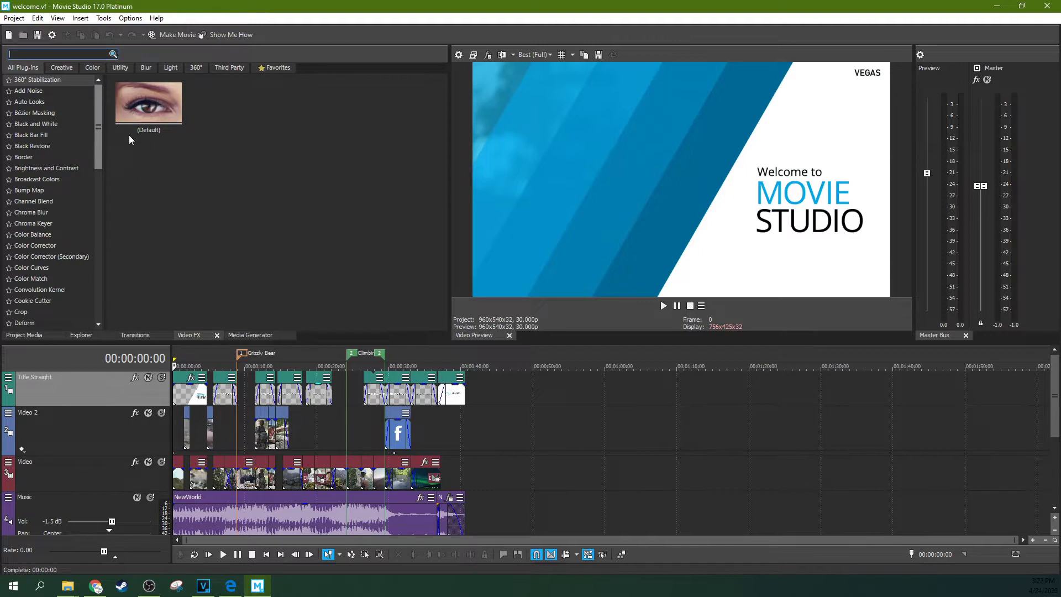
click(129, 69)
click(167, 69)
click(271, 71)
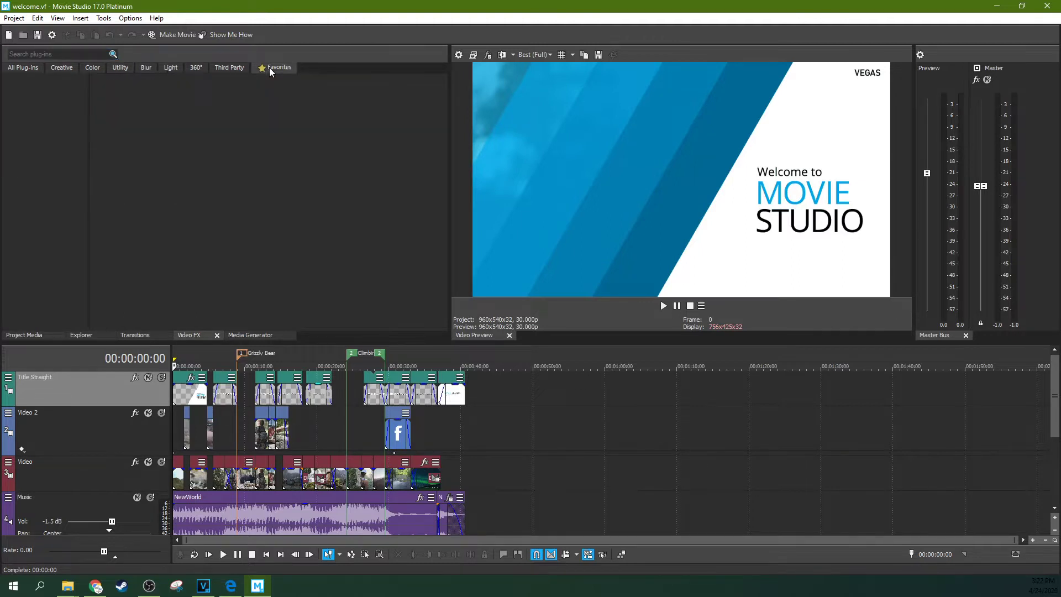
click(23, 68)
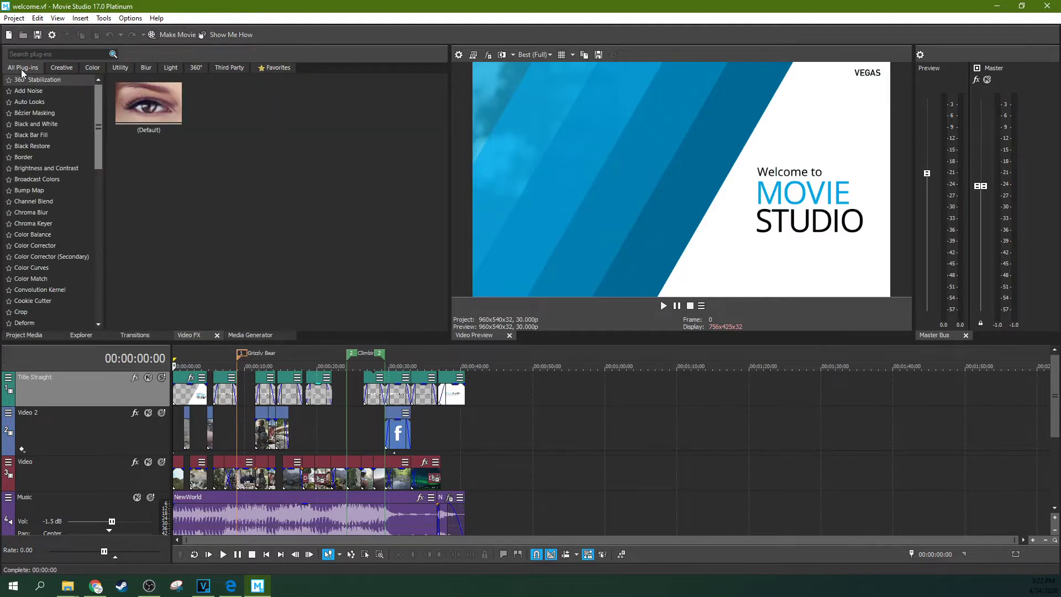
click(26, 91)
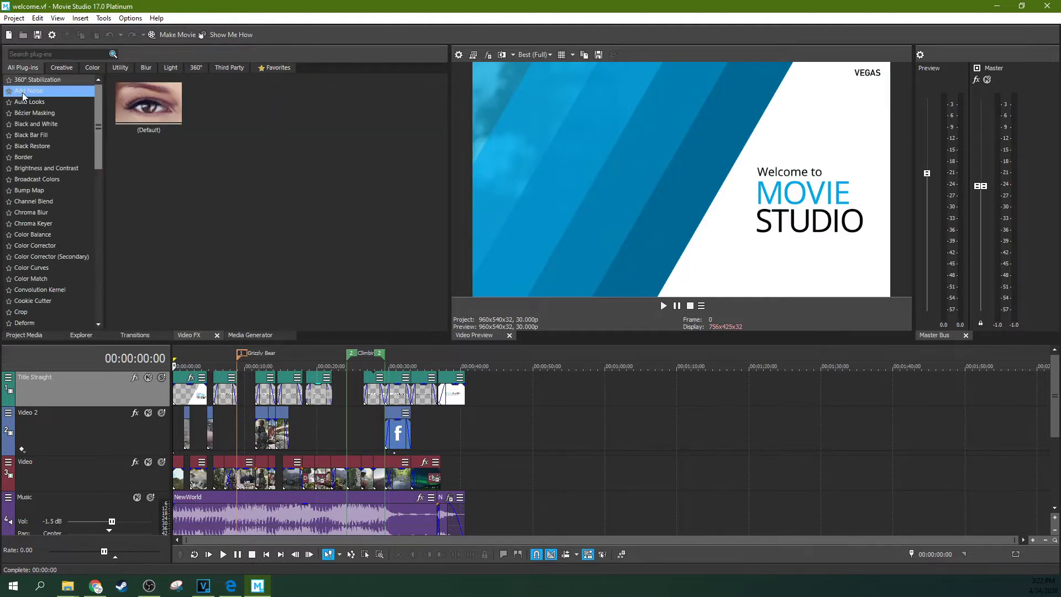
click(264, 69)
click(25, 70)
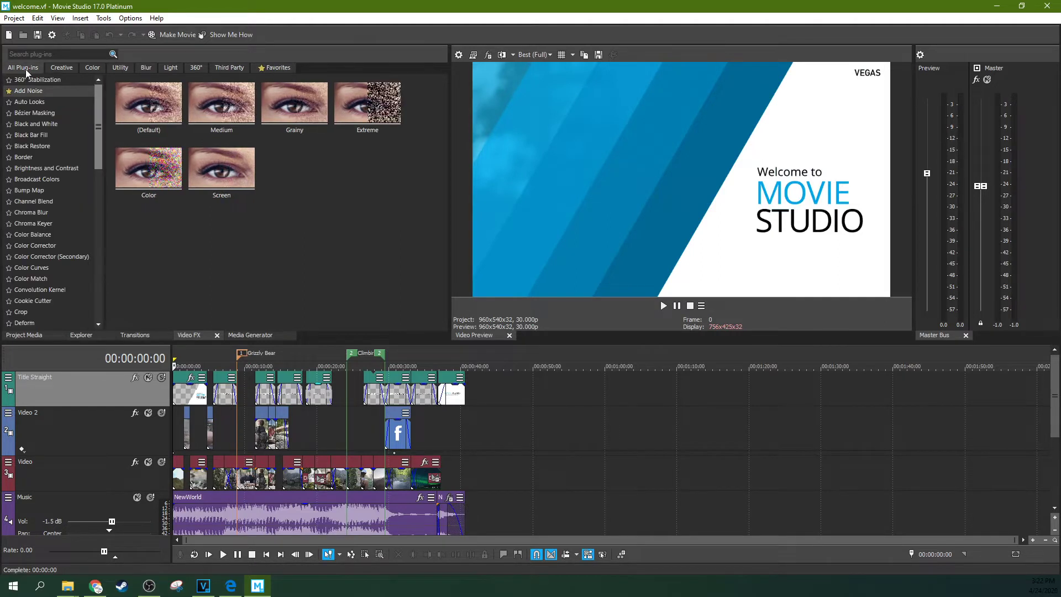
Browse the title and text, third-party and creative media generators
click(249, 335)
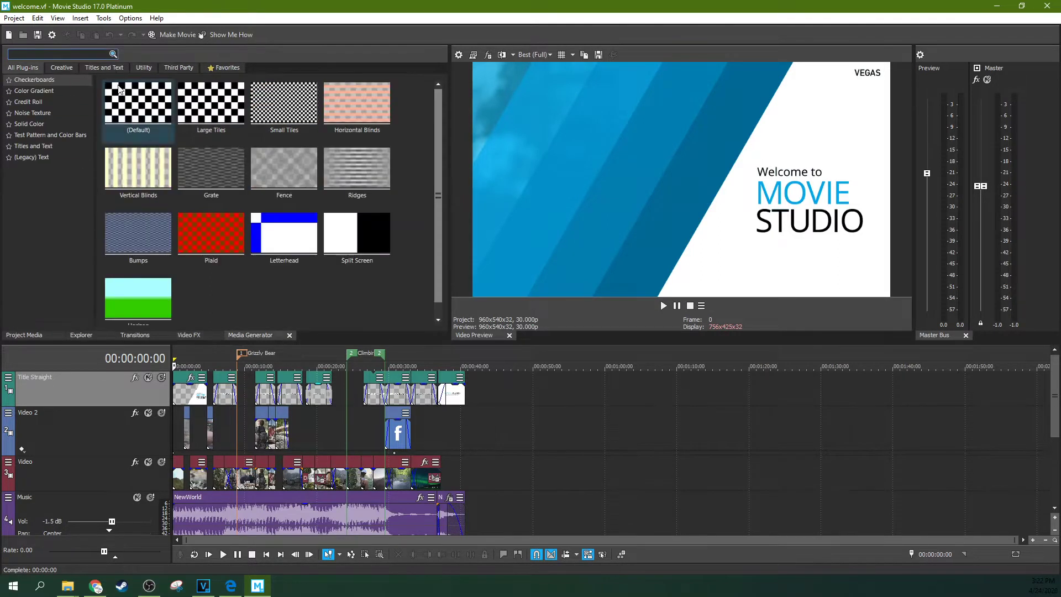
click(124, 68)
click(175, 69)
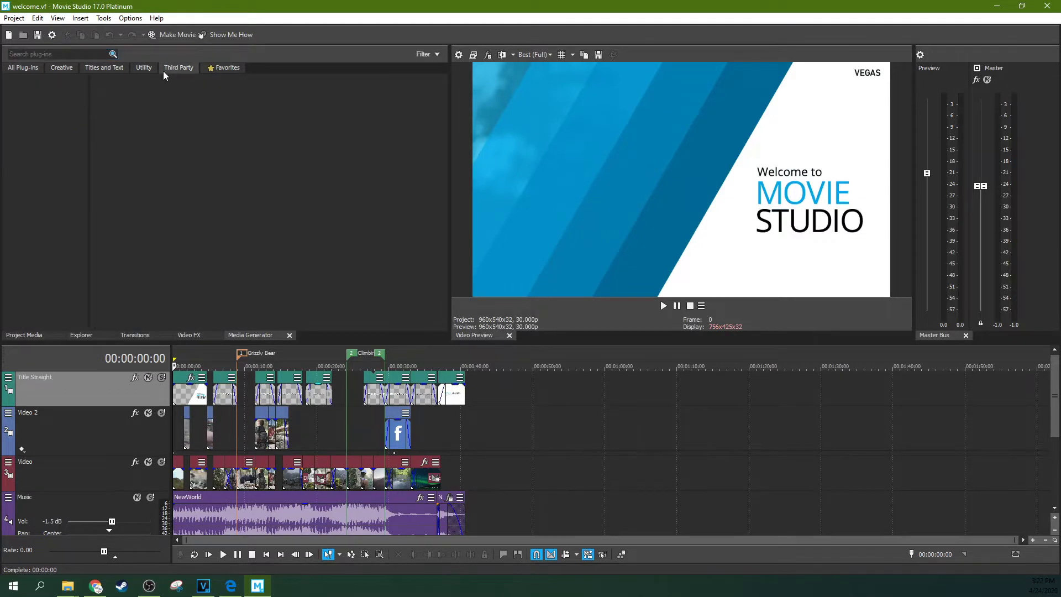
click(61, 68)
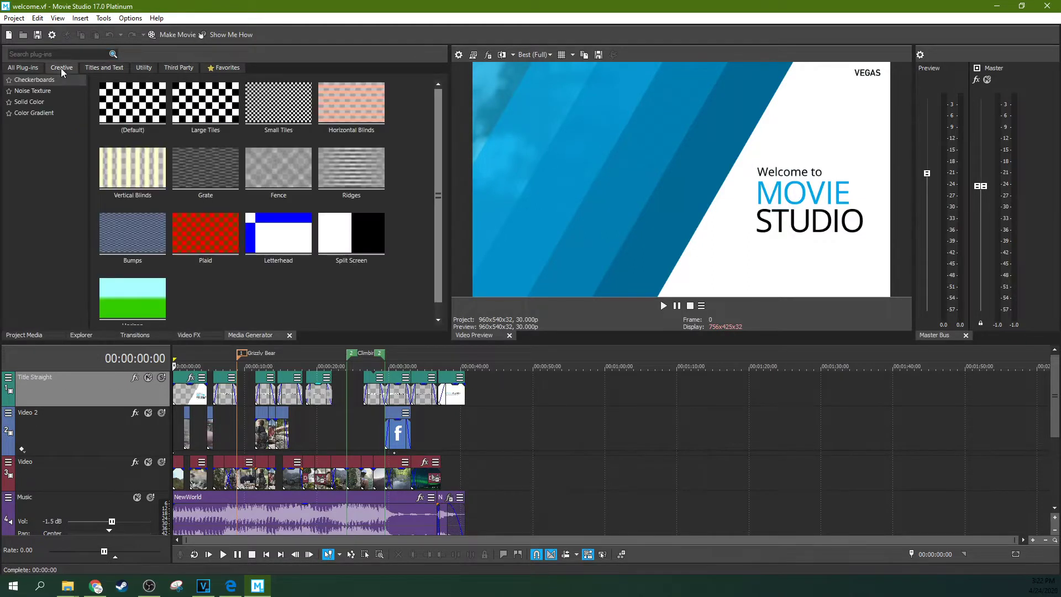
Revisit the 3D and full transitions lists and video effects, then open project video properties
click(145, 335)
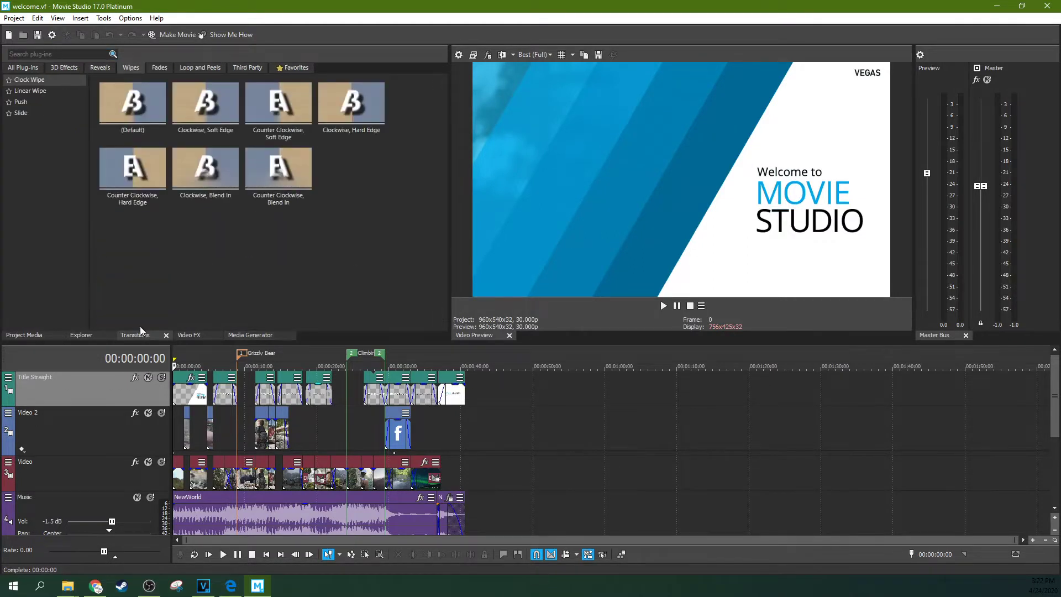
click(64, 69)
click(40, 68)
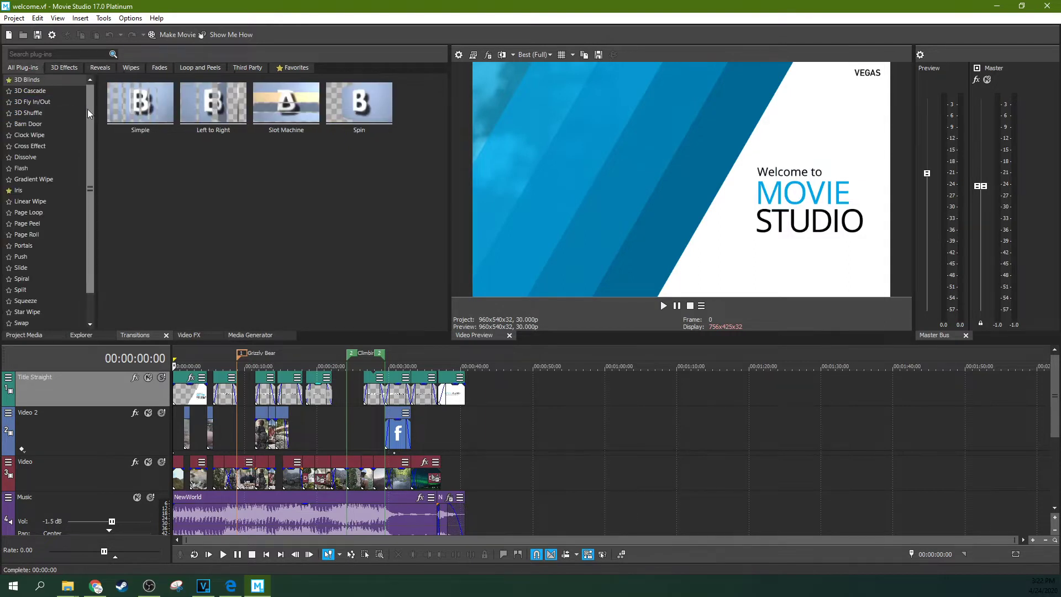
scroll(92, 162, down, 1)
click(197, 336)
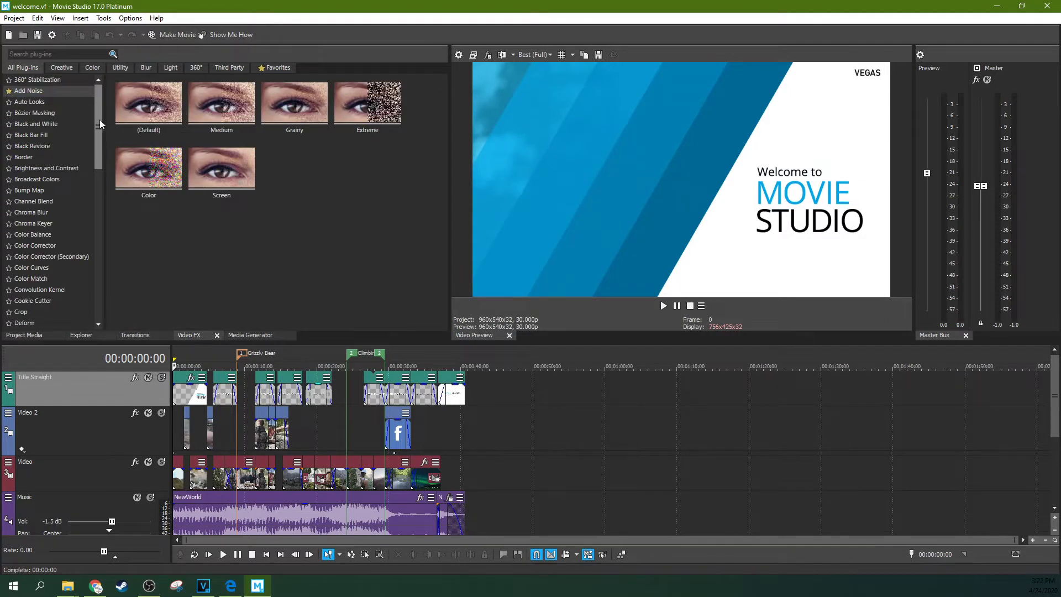
click(458, 55)
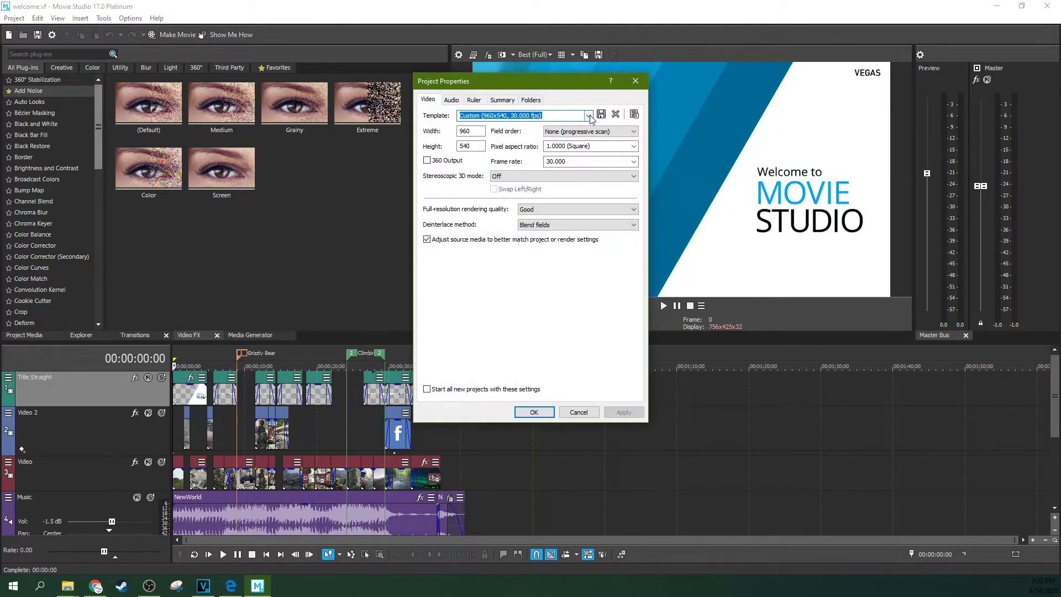
Drop down the project Template list and scroll through the available video templates
click(588, 115)
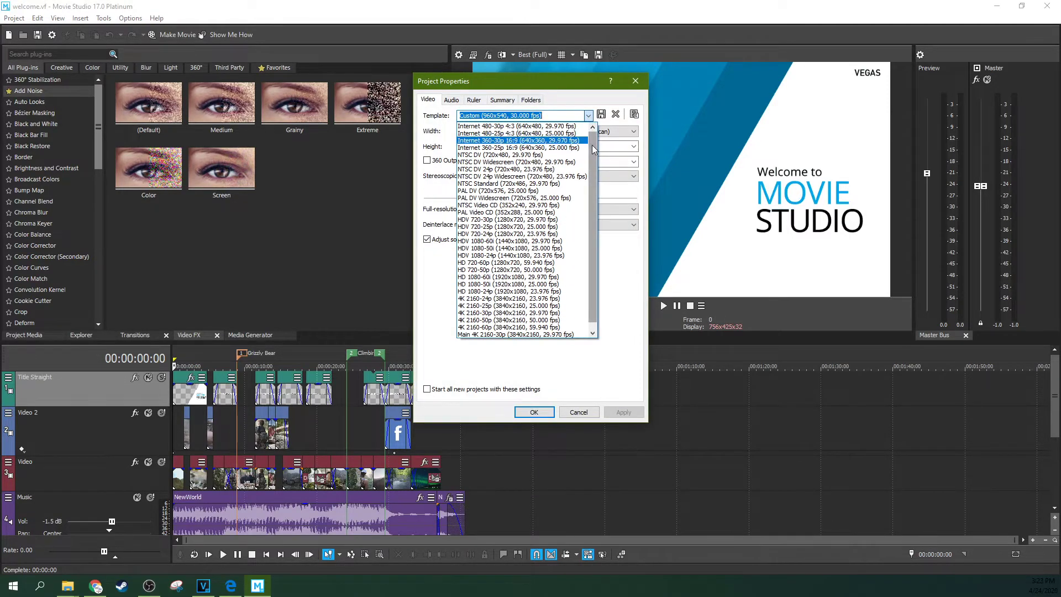
scroll(593, 149, down, 1)
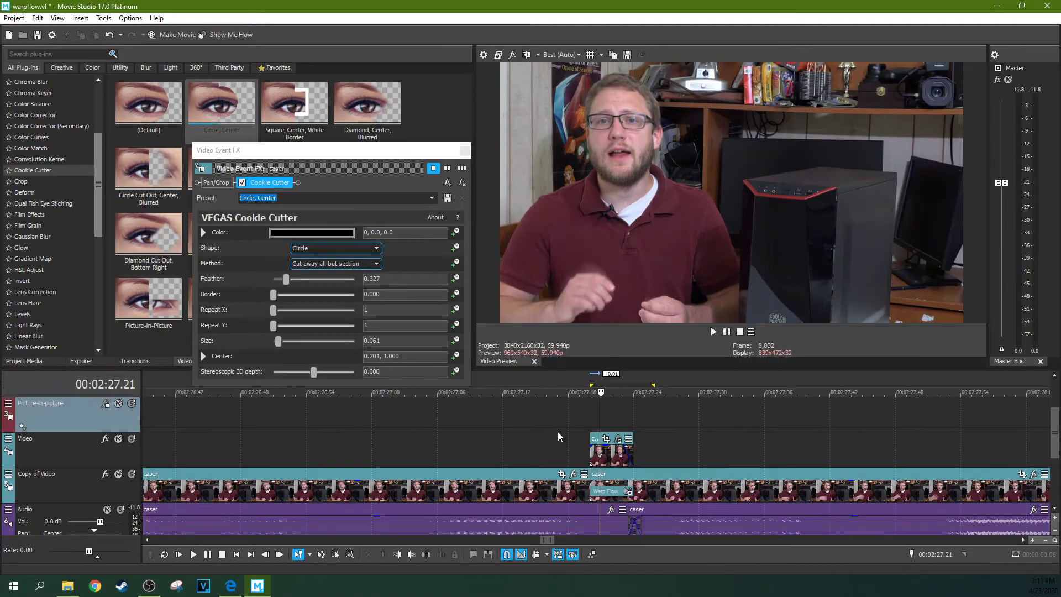
Place the cursor just before the Warp Flow transition and play it back
click(555, 440)
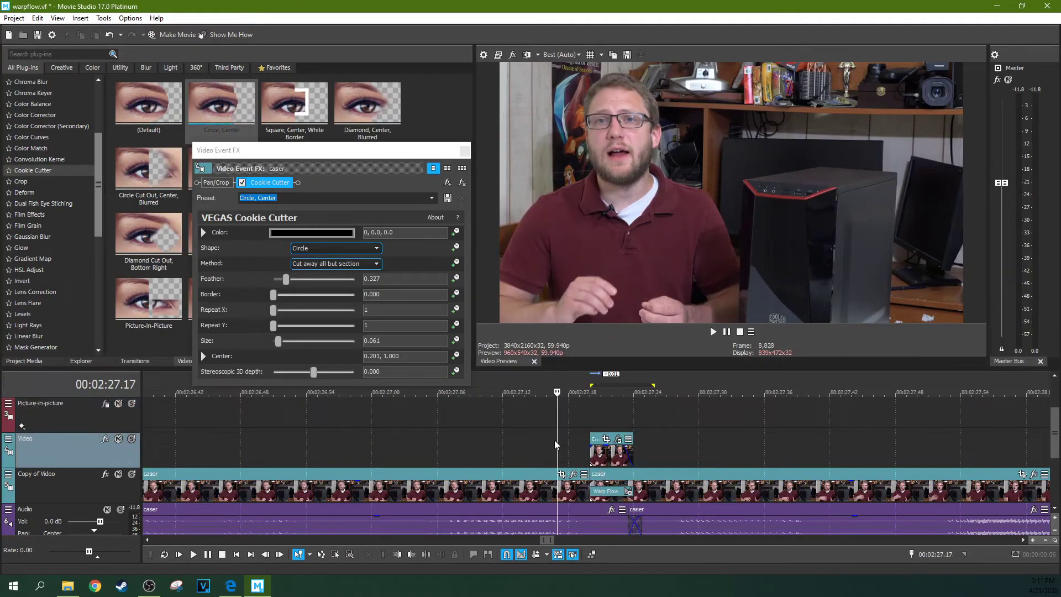
key(space)
key(space)
key(space)
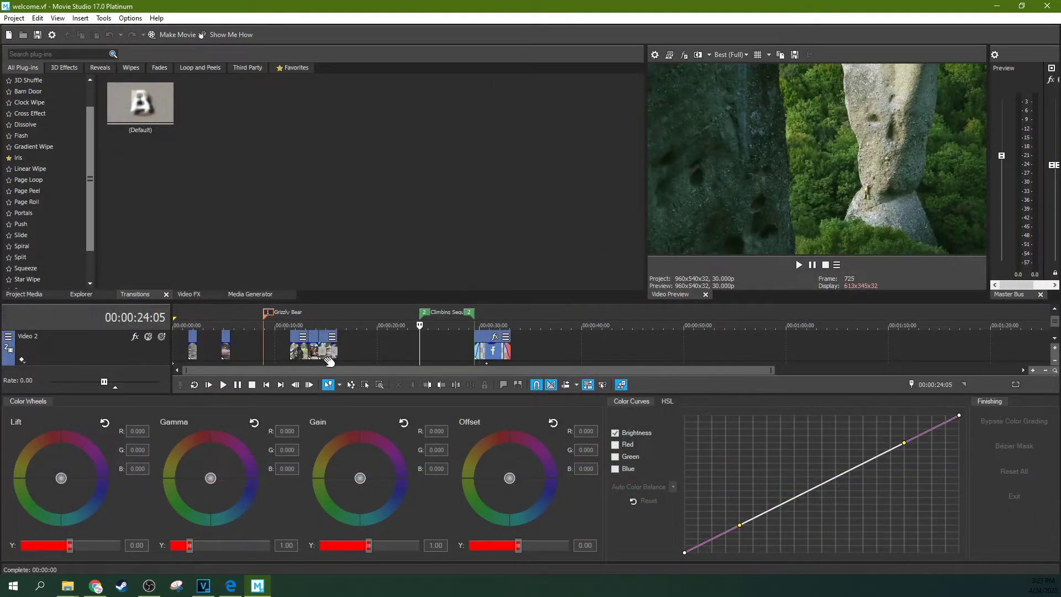
Tint the clip yellow with the Gain wheel (R 1.801, G 1.123, B 0.000) and enable the Red curve
click(300, 353)
scroll(497, 354, up, 5)
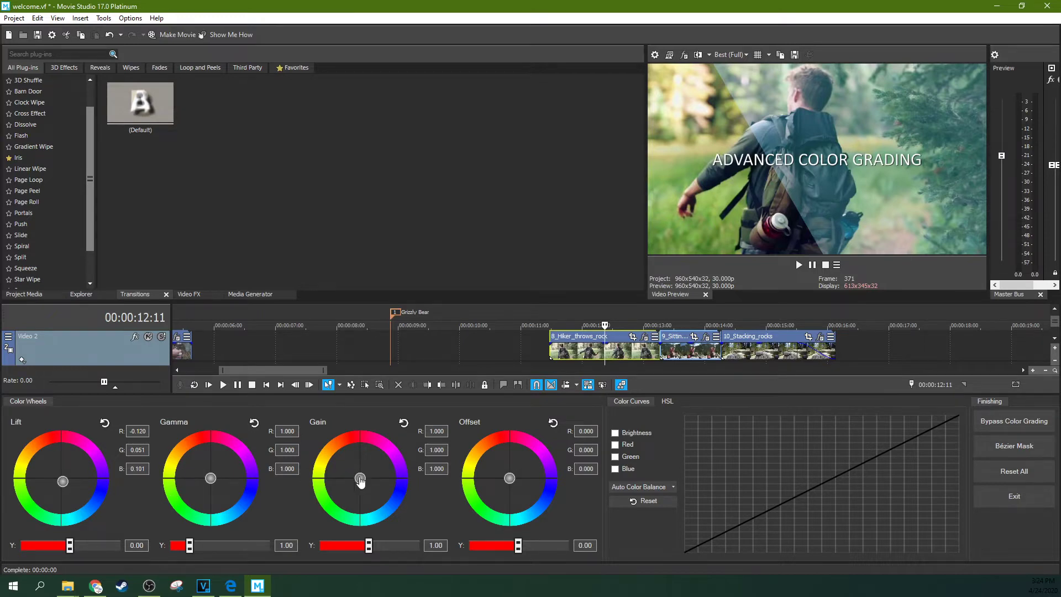
drag(360, 481, 330, 460)
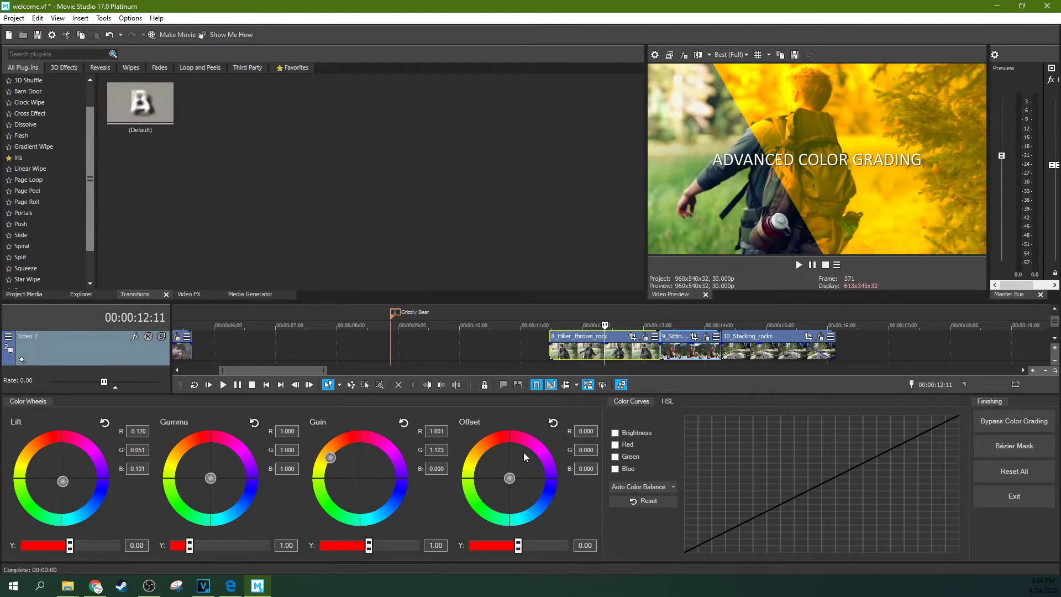
click(614, 445)
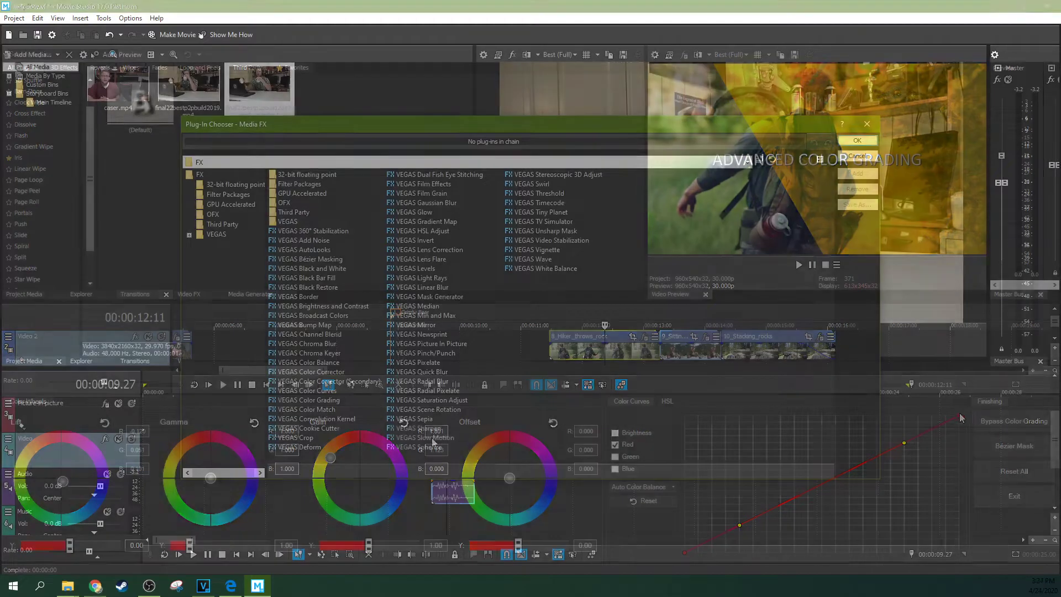
Add VEGAS Slow Motion to the clip at 1/2x with Optical Flow and play it back
click(848, 175)
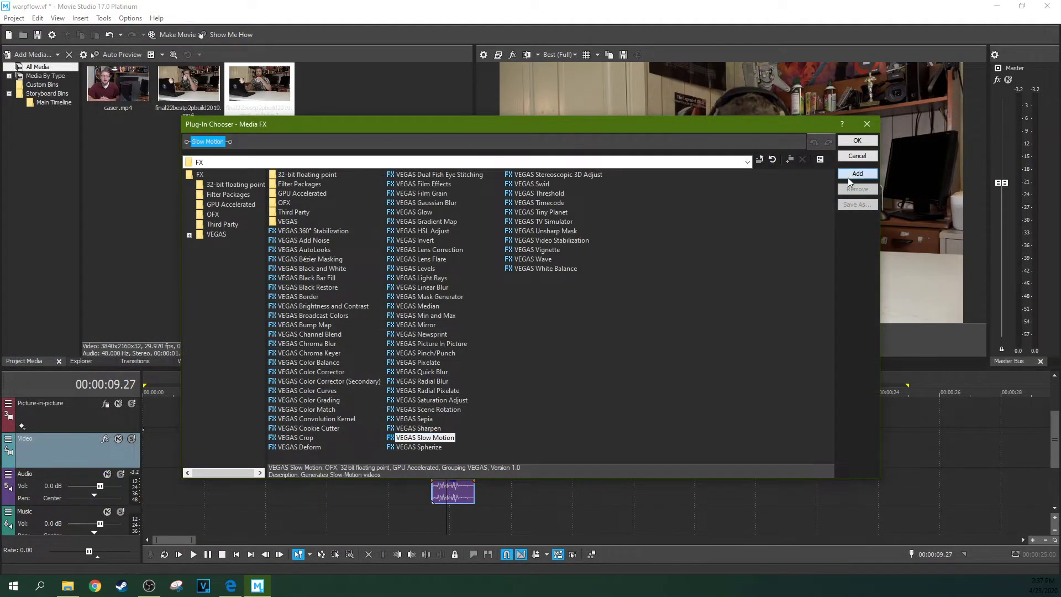
click(857, 141)
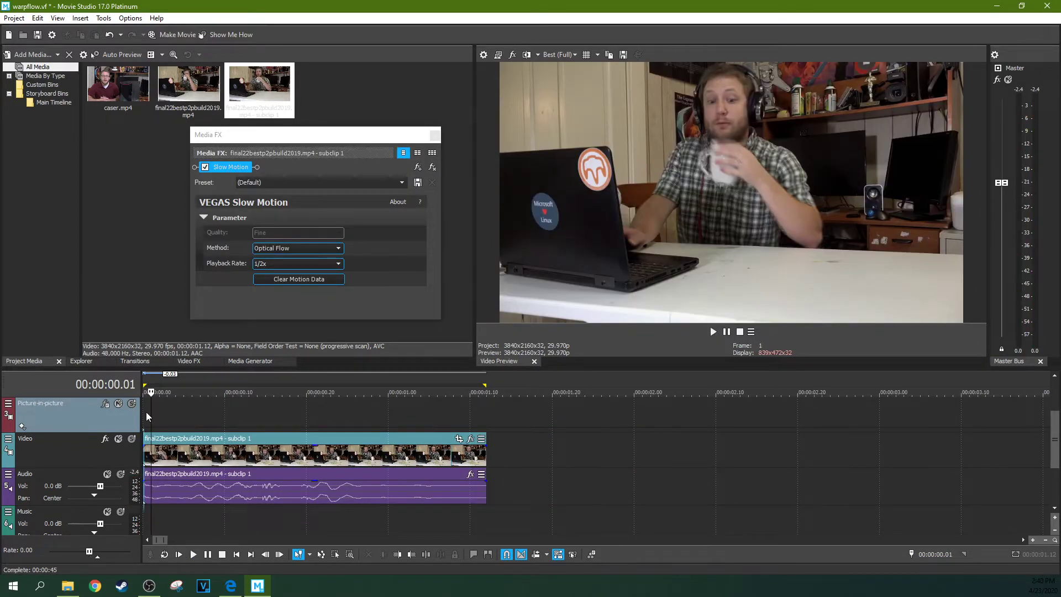
key(space)
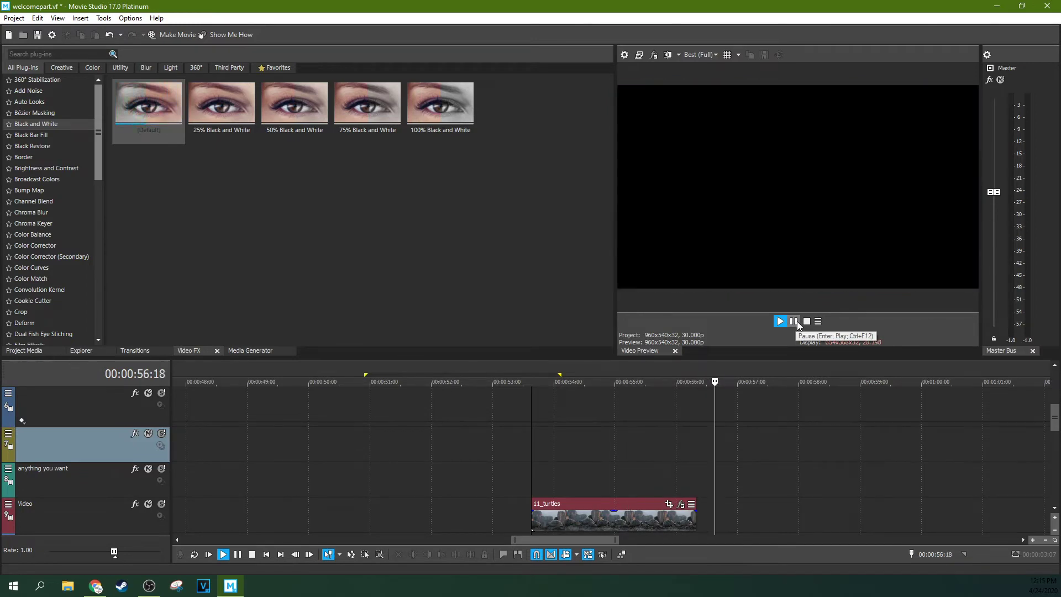
Stop at 00:00:54:22, apply Lens Correction to the cedar falls clip, and raise k1 to about 0.21
click(599, 441)
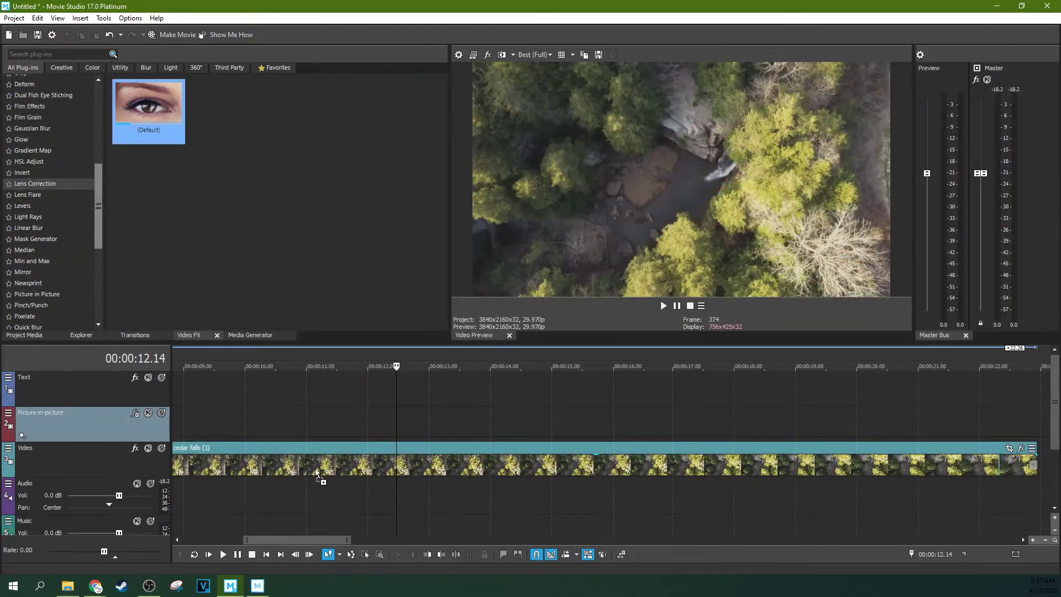
drag(316, 466, 316, 466)
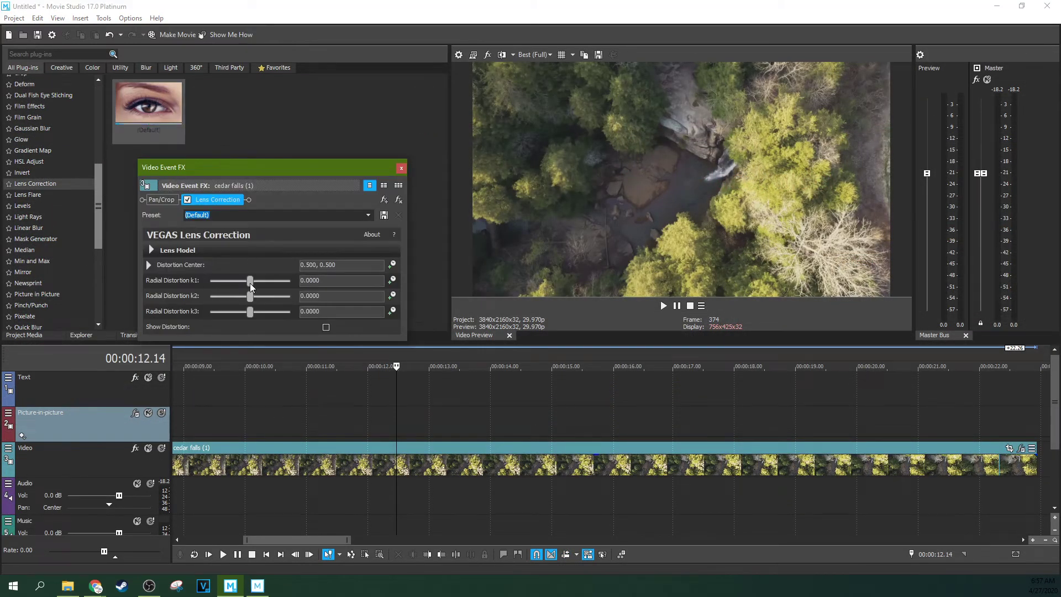
drag(251, 284, 255, 284)
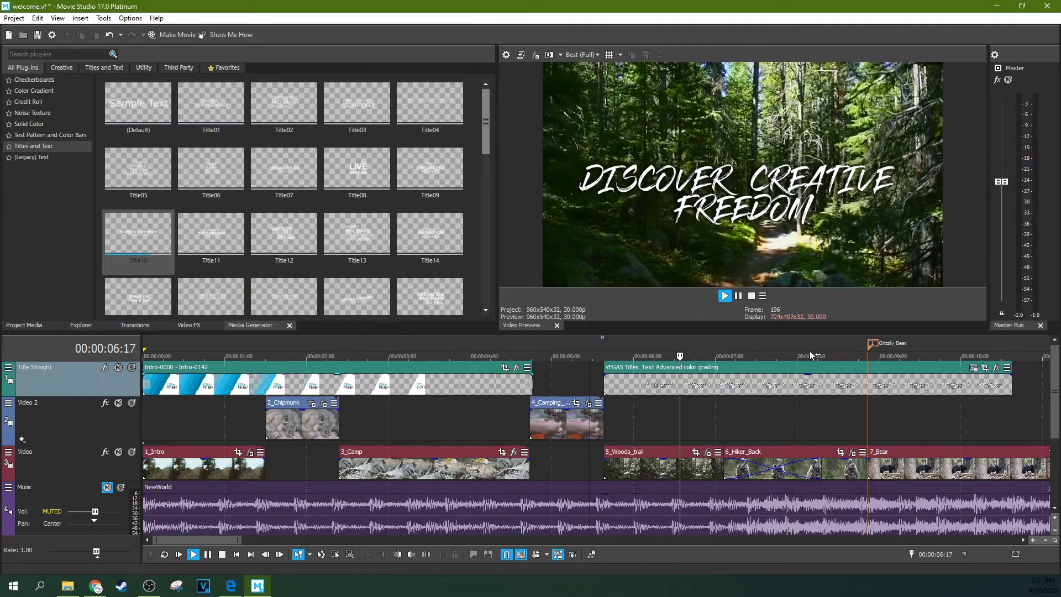
click(589, 353)
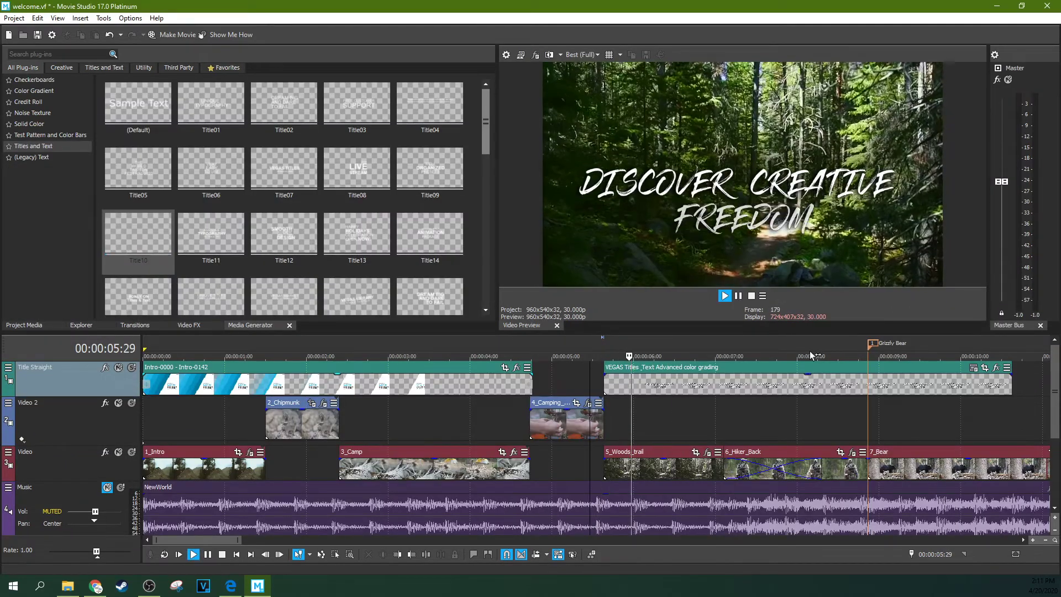
Enlarge the video preview, replay the titles from about 5:14, and pause on the bear title
click(751, 295)
scroll(463, 399, down, 3)
key(space)
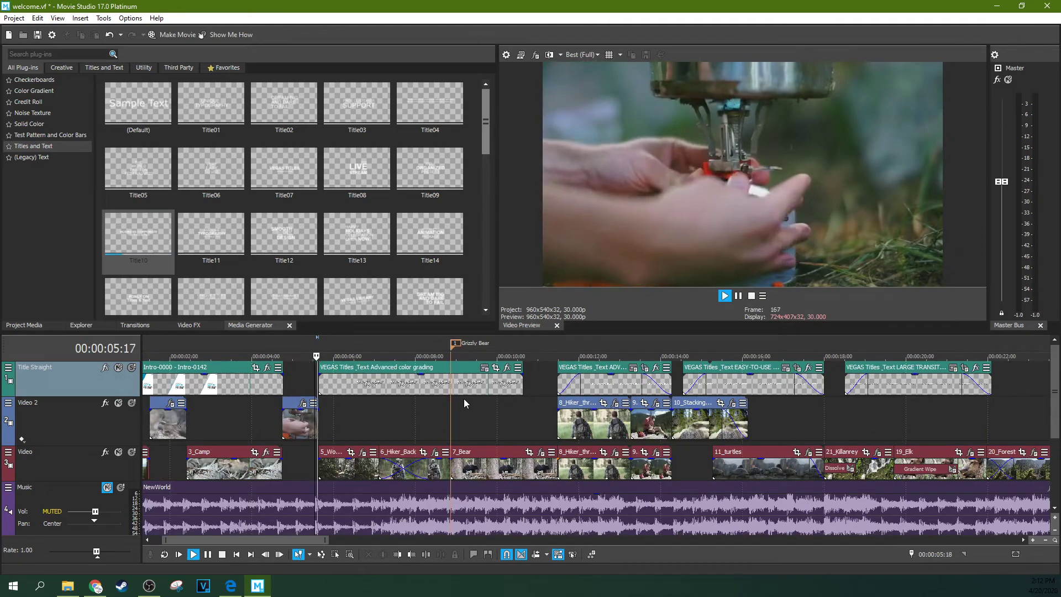
click(310, 380)
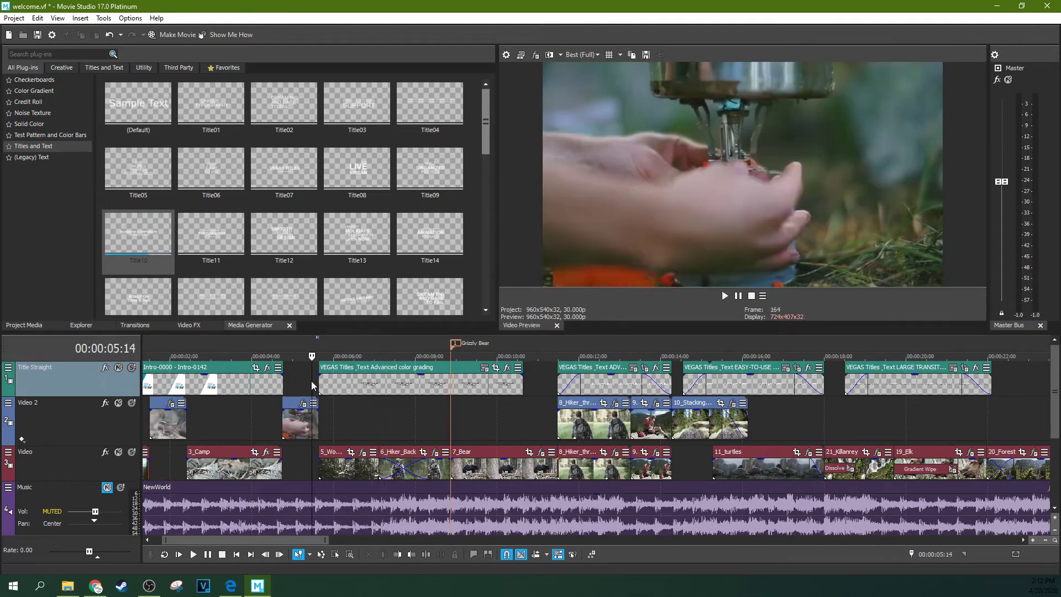
drag(420, 331, 420, 369)
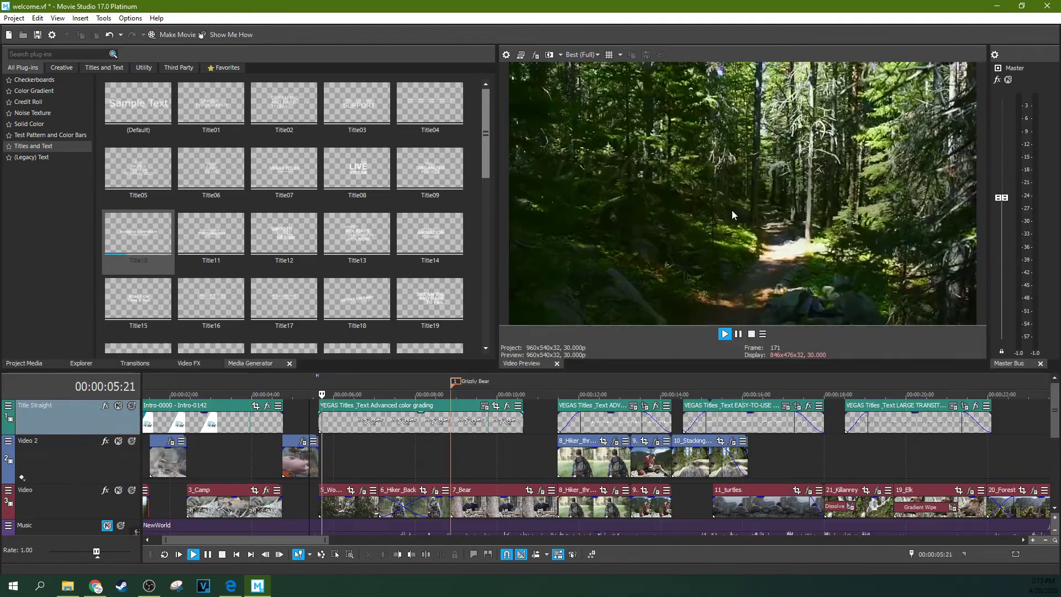
key(space)
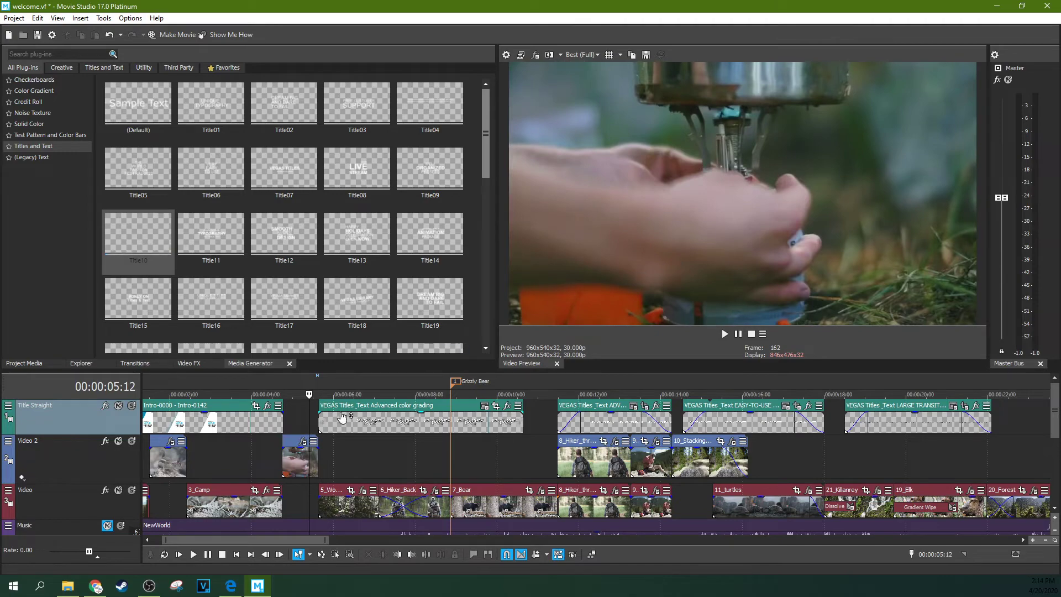
key(space)
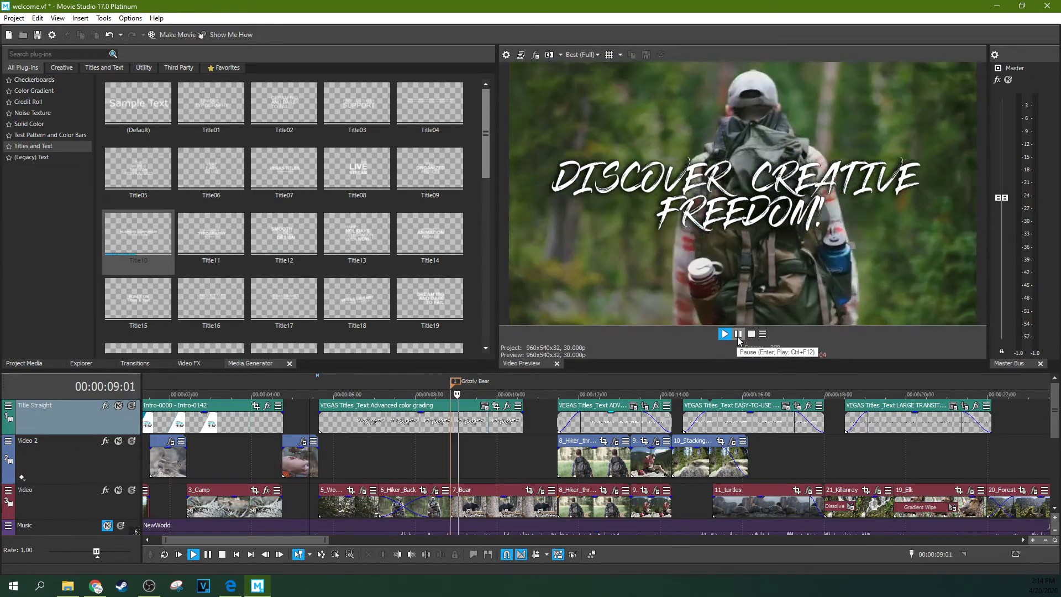
click(738, 336)
Change the title's animation to Title22 in its text settings
click(485, 406)
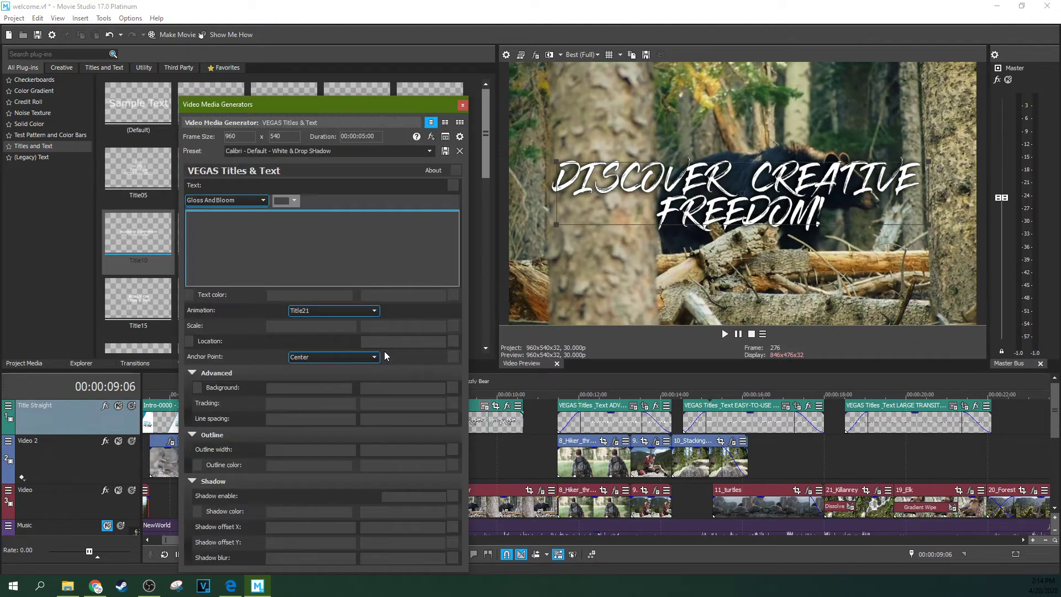
click(371, 311)
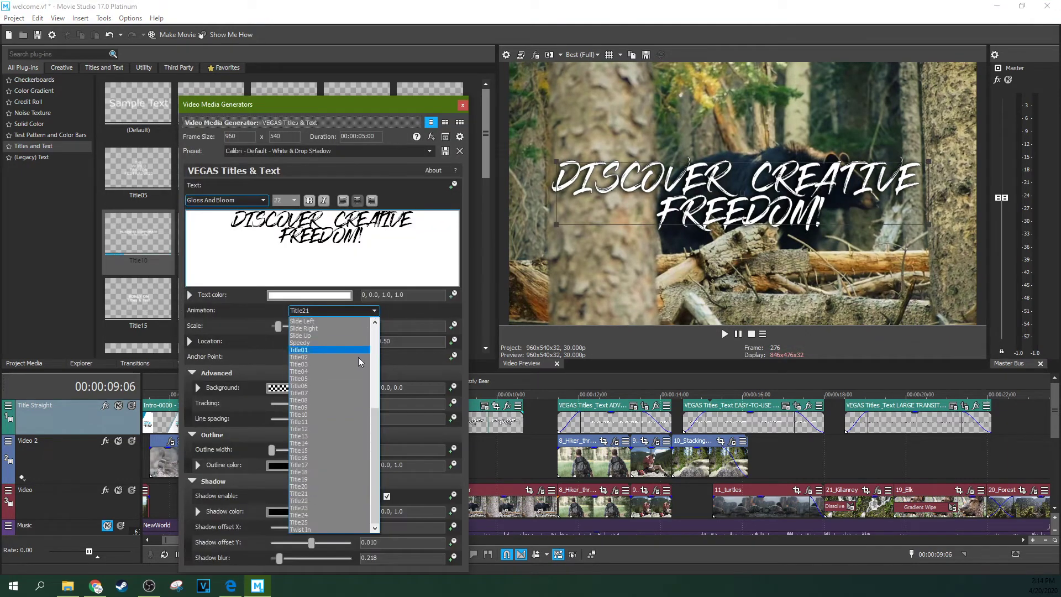
click(311, 501)
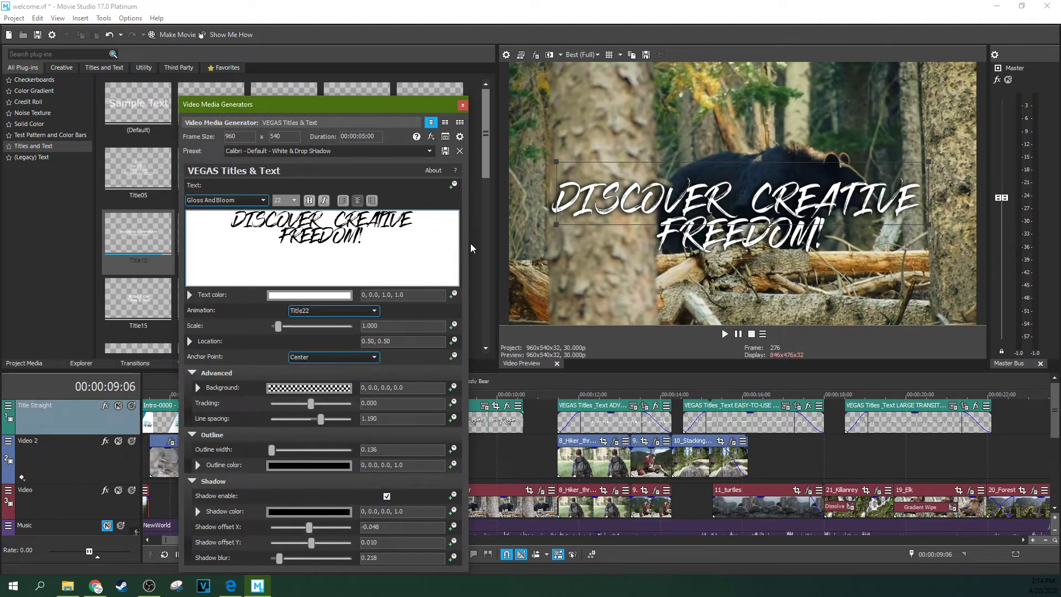
click(463, 105)
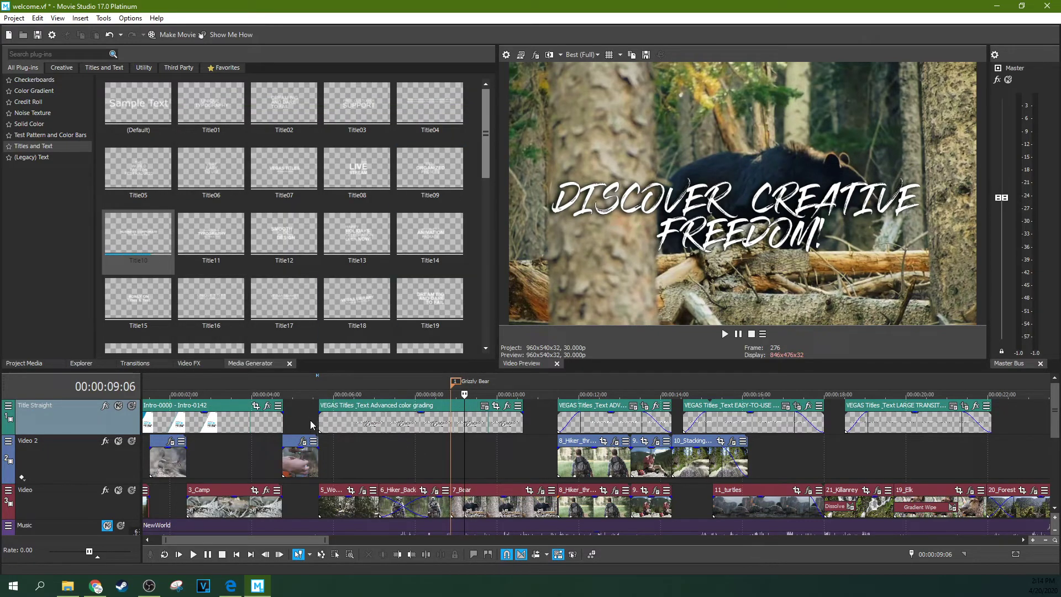
Preview the titles from about 5:13, then enable Allow legacy GPU rendering in Deprecated Features
click(310, 420)
key(space)
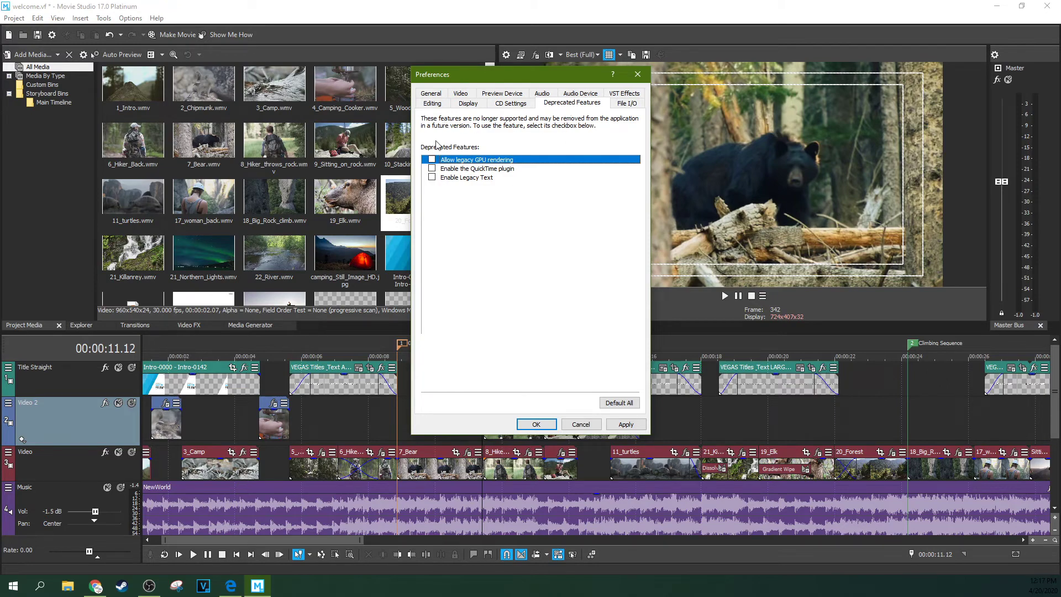
click(432, 160)
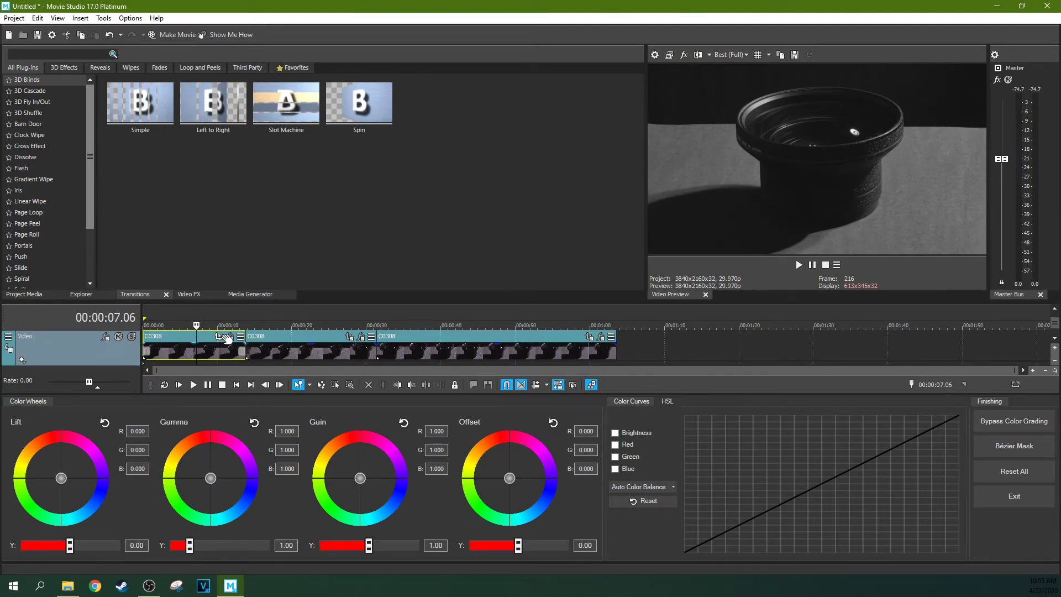
Check the first clip's Event FX, move the playhead to 00:00:59.15, and select the first C0308 clip
click(230, 336)
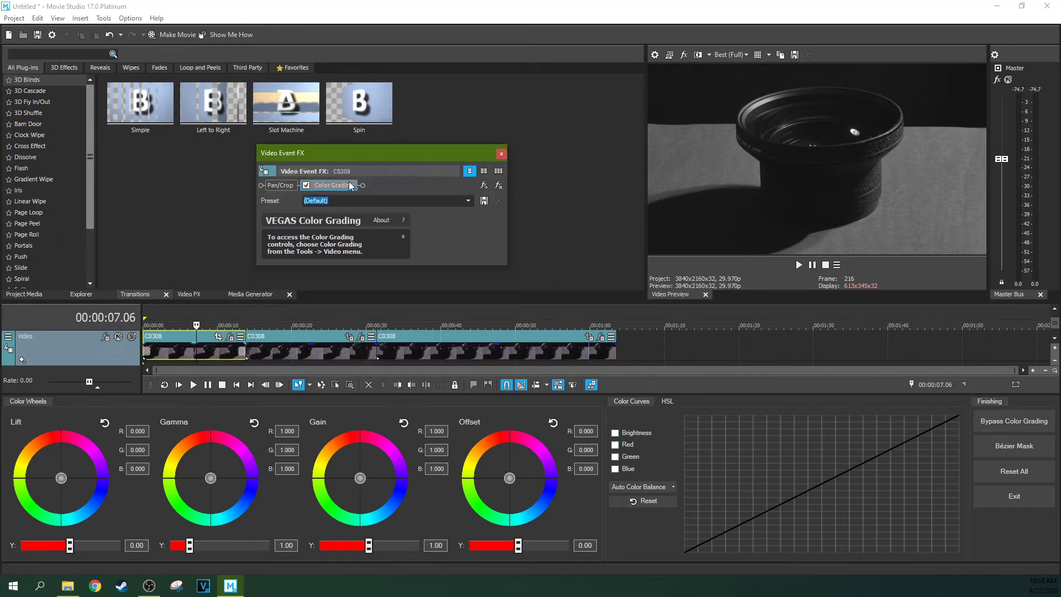
click(499, 155)
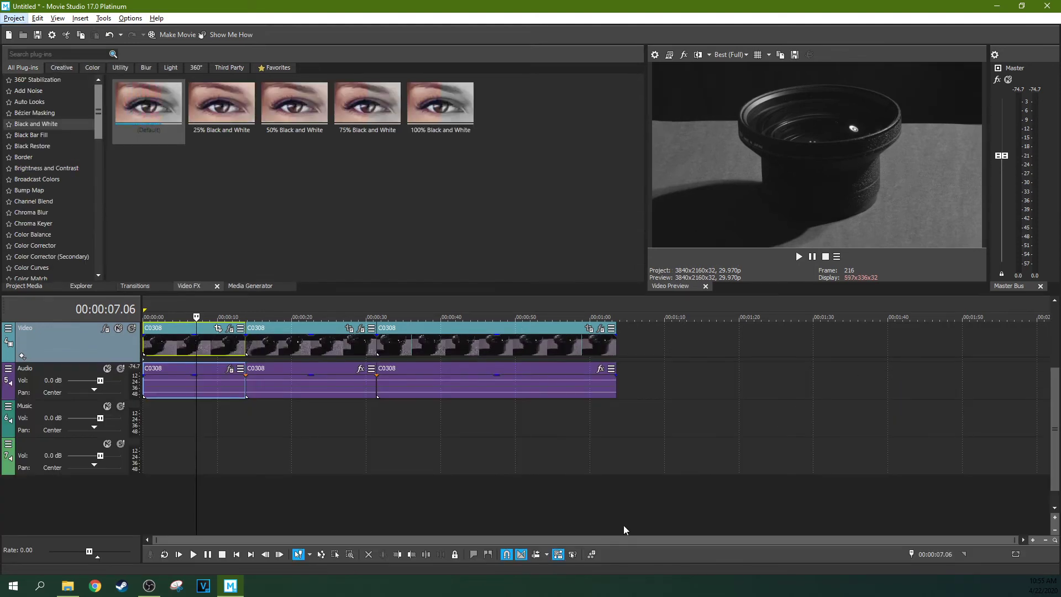
key(h)
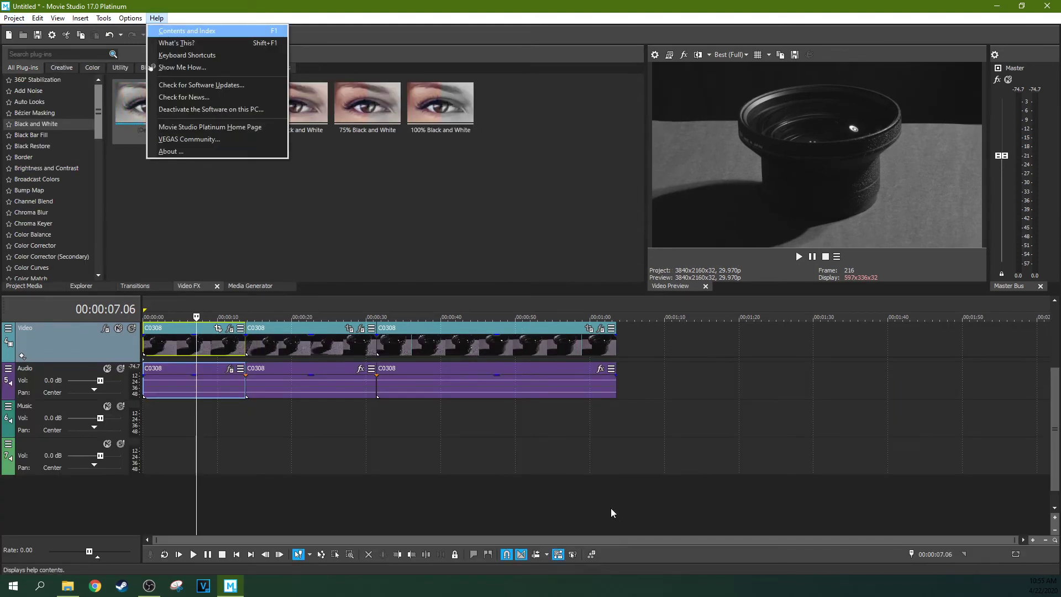
key(Escape)
click(587, 448)
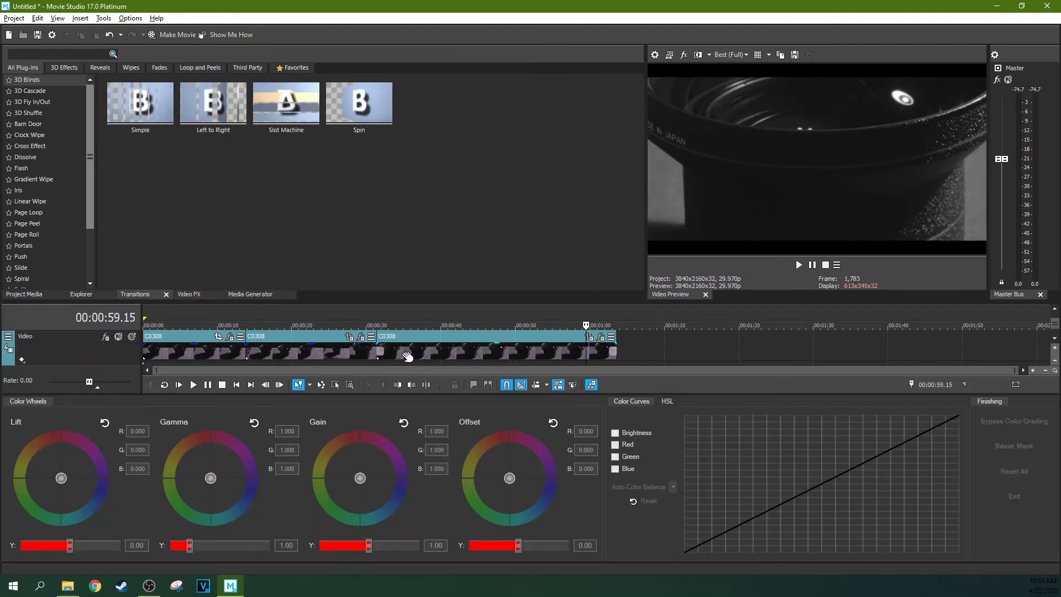
click(213, 349)
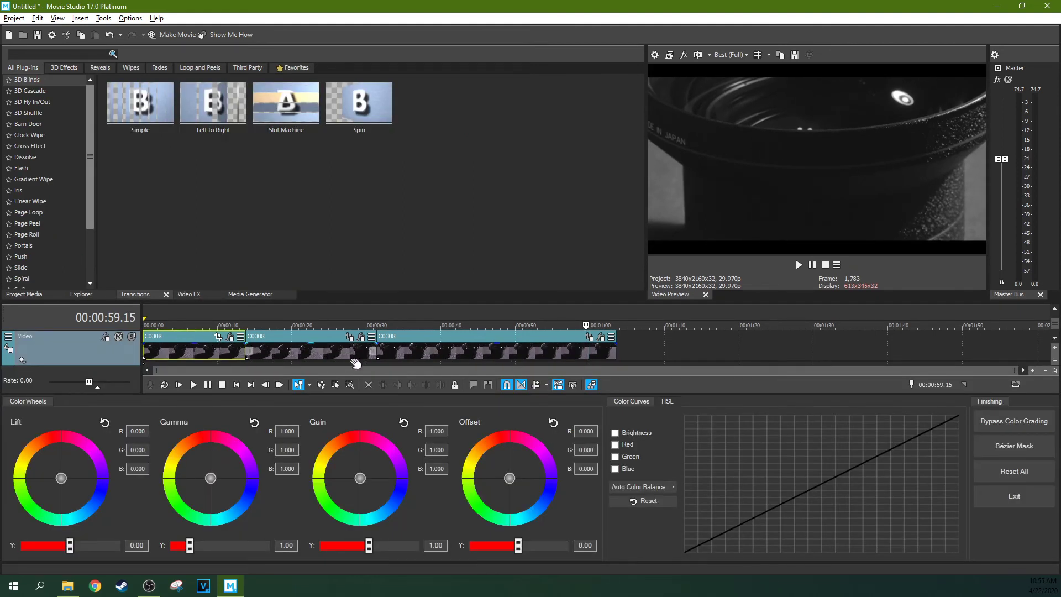